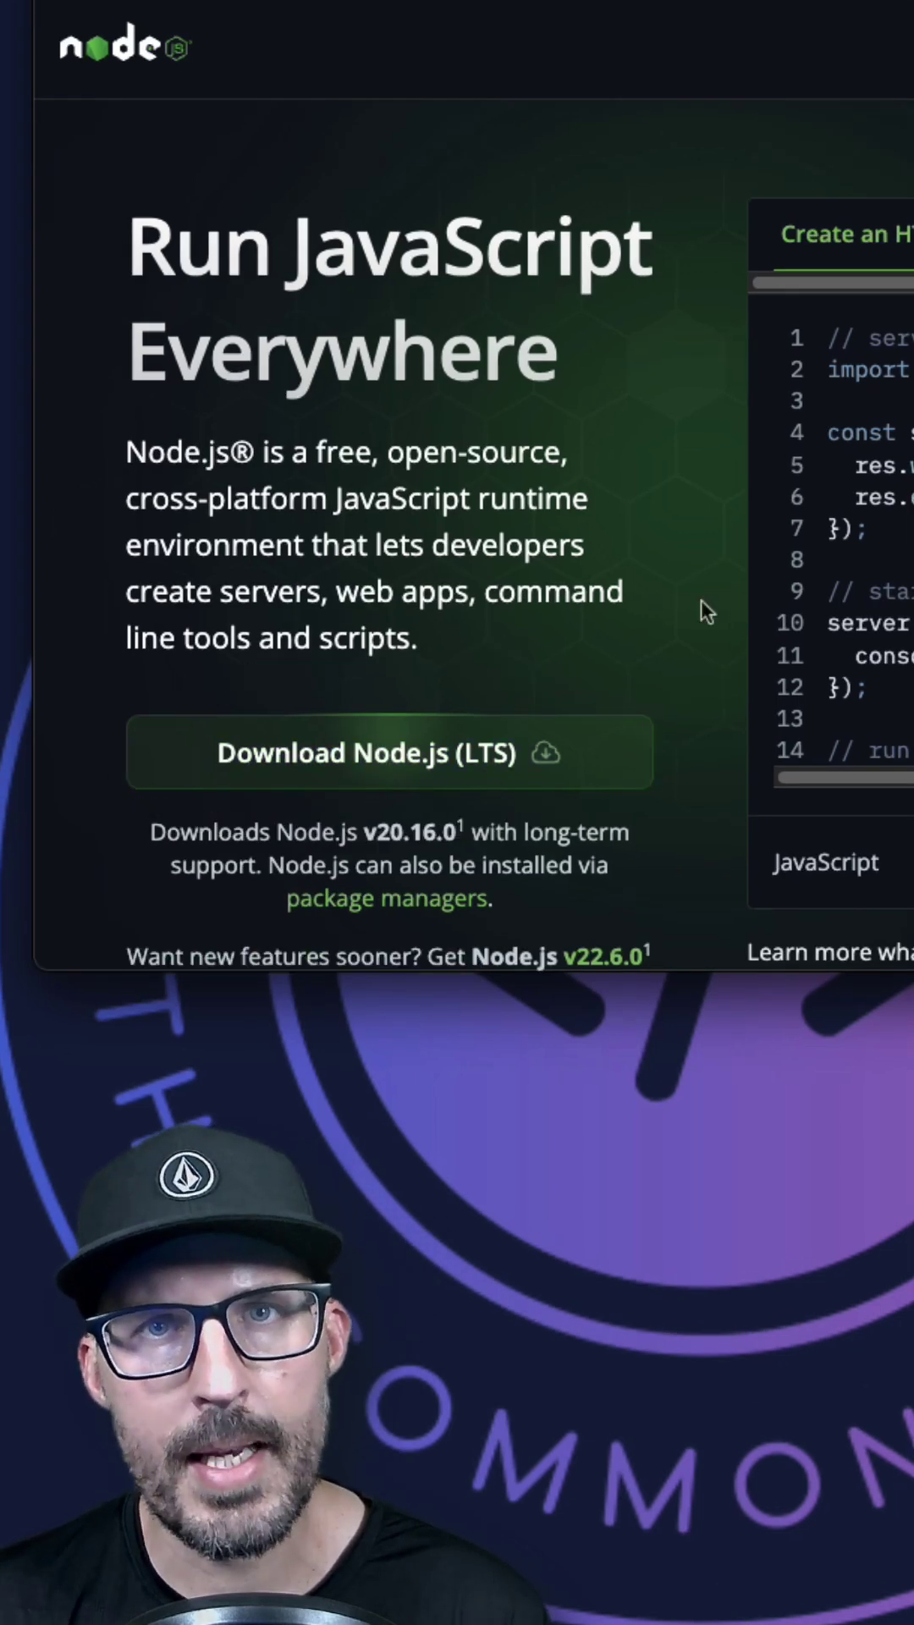
Download the Node.js LTS installer node-v20.16.0.pkg from nodejs.org.
{"action": "left_click", "coordinate": [422, 763]}
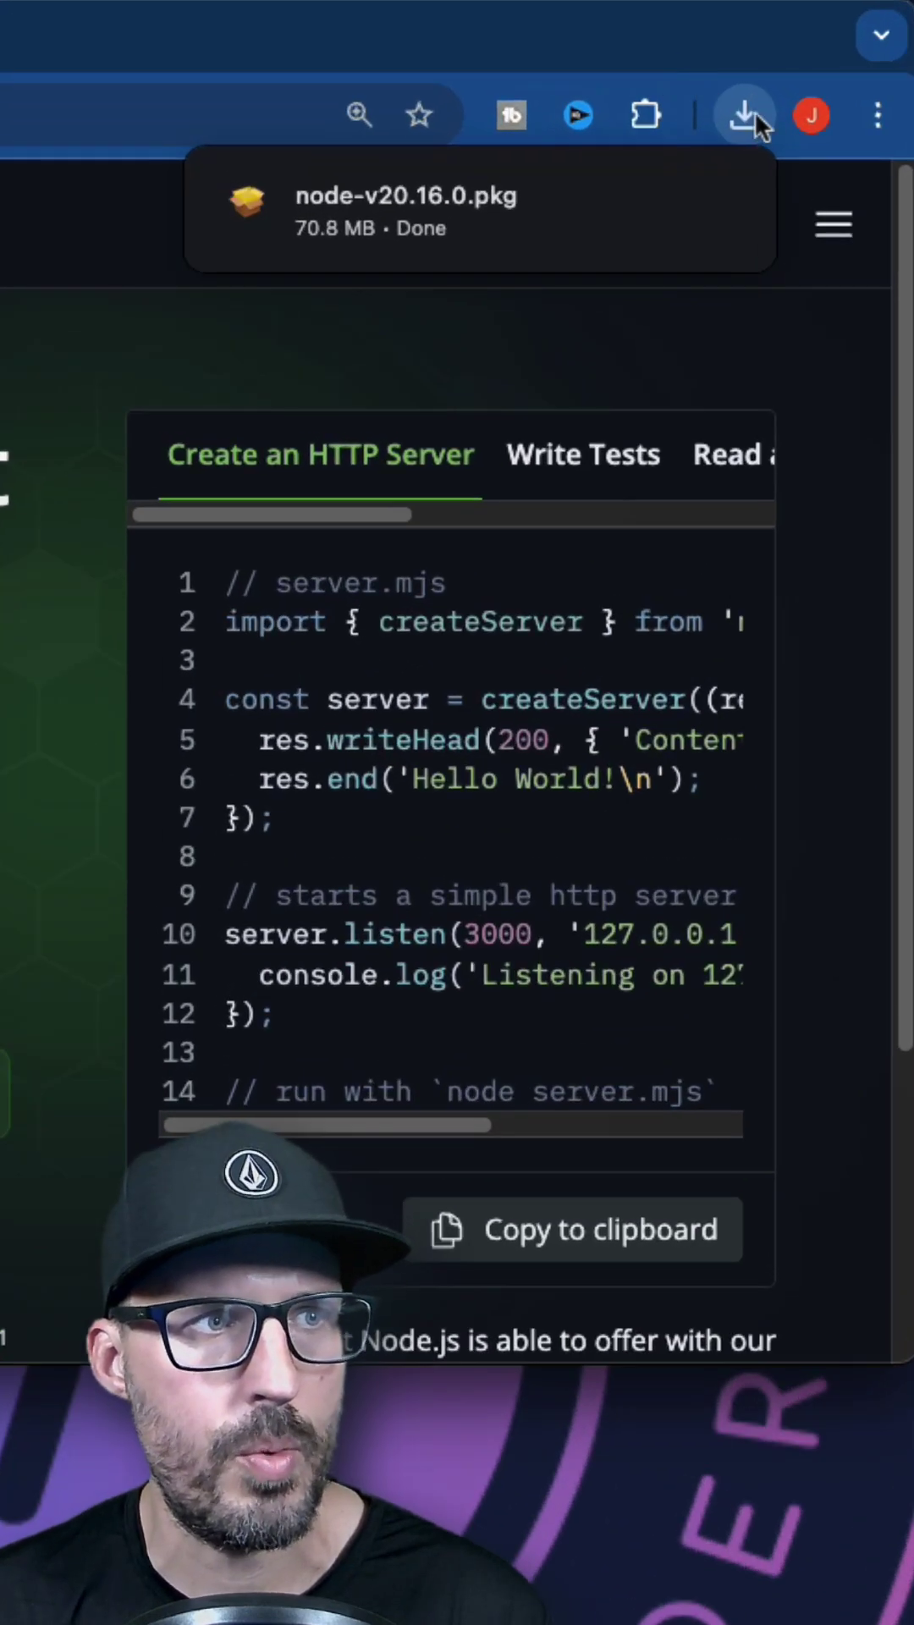
Launch node-v20.16.0.pkg from Chrome's recent downloads list.
{"action": "left_click", "coordinate": [746, 116]}
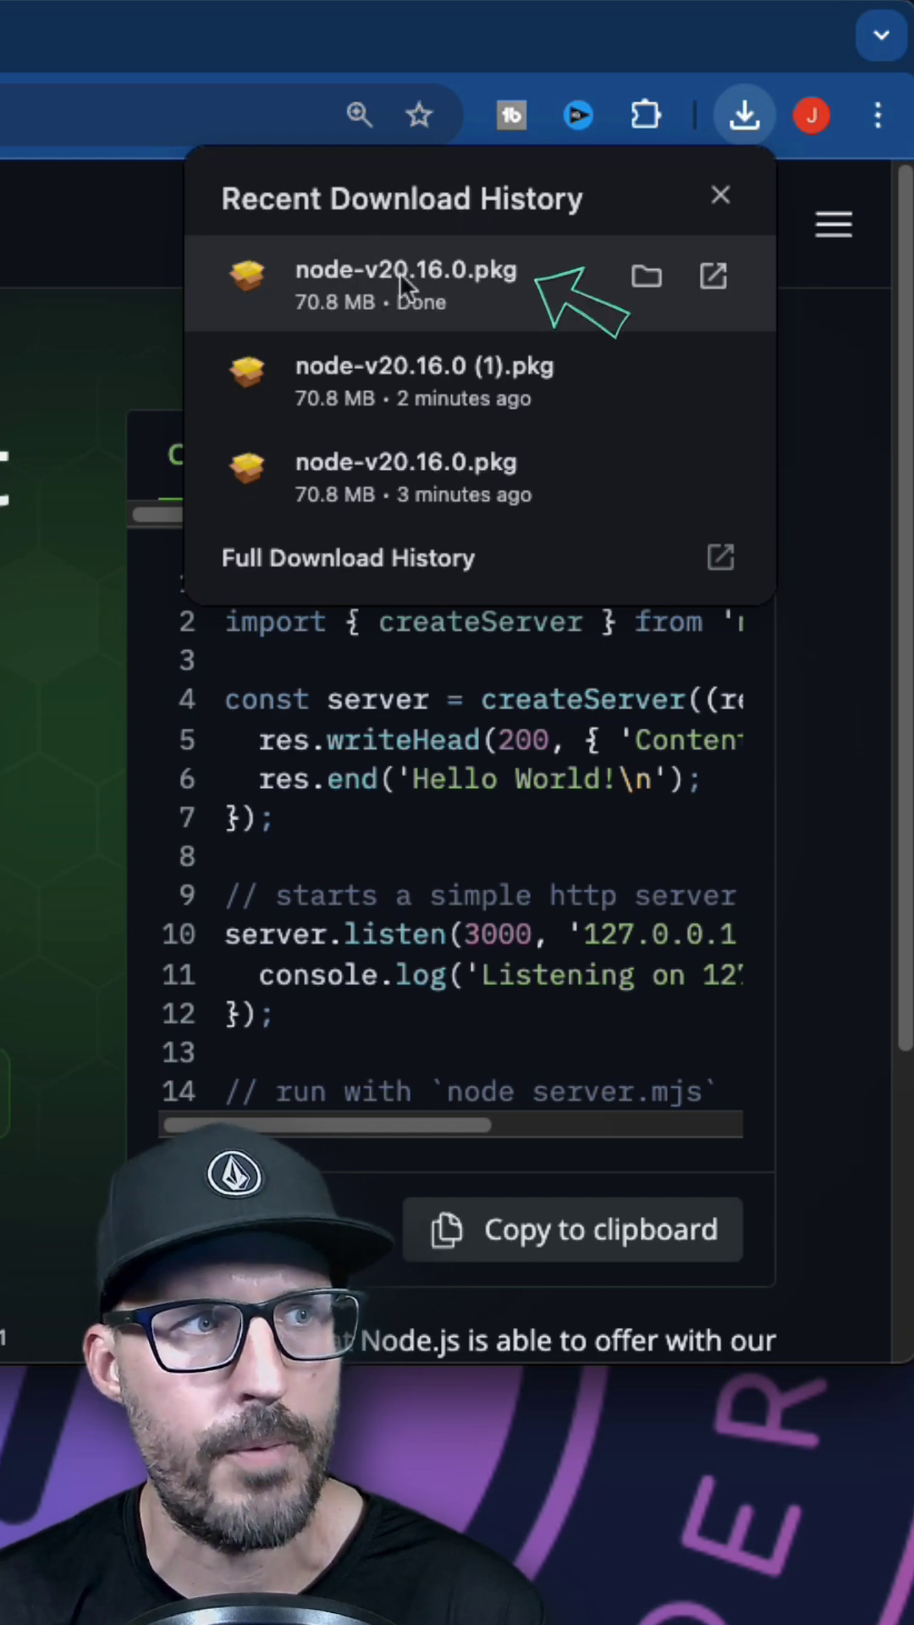
{"action": "left_click", "coordinate": [407, 285]}
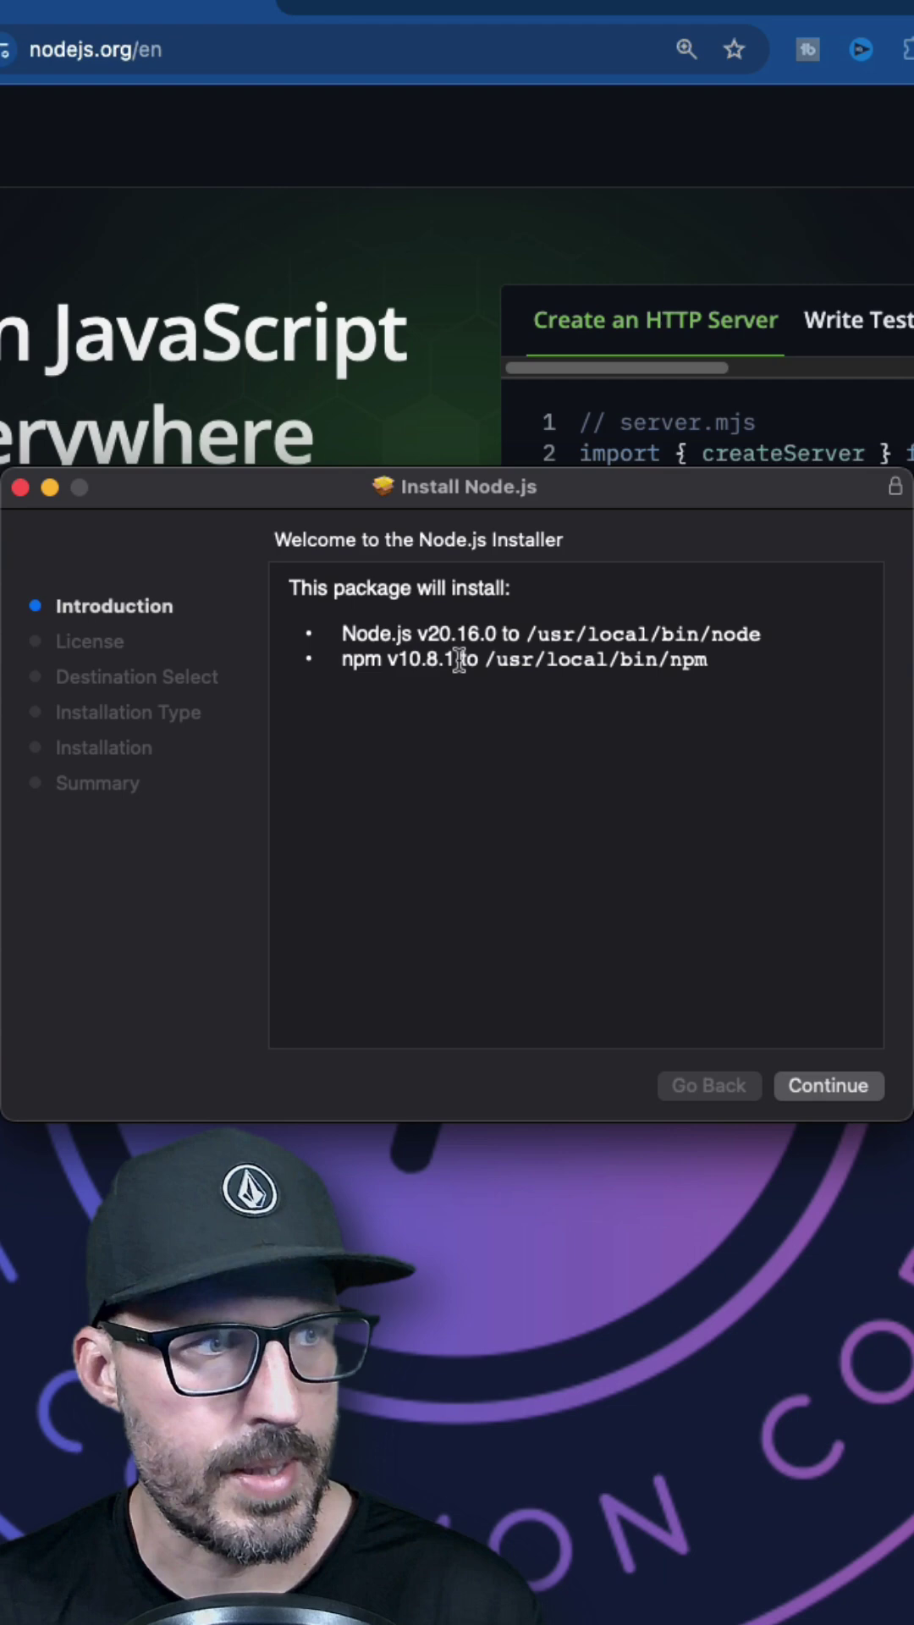
Accept the license and install Node.js v20.16.0 and npm v10.8.1 with the administrator password.
{"action": "left_click", "coordinate": [807, 1083]}
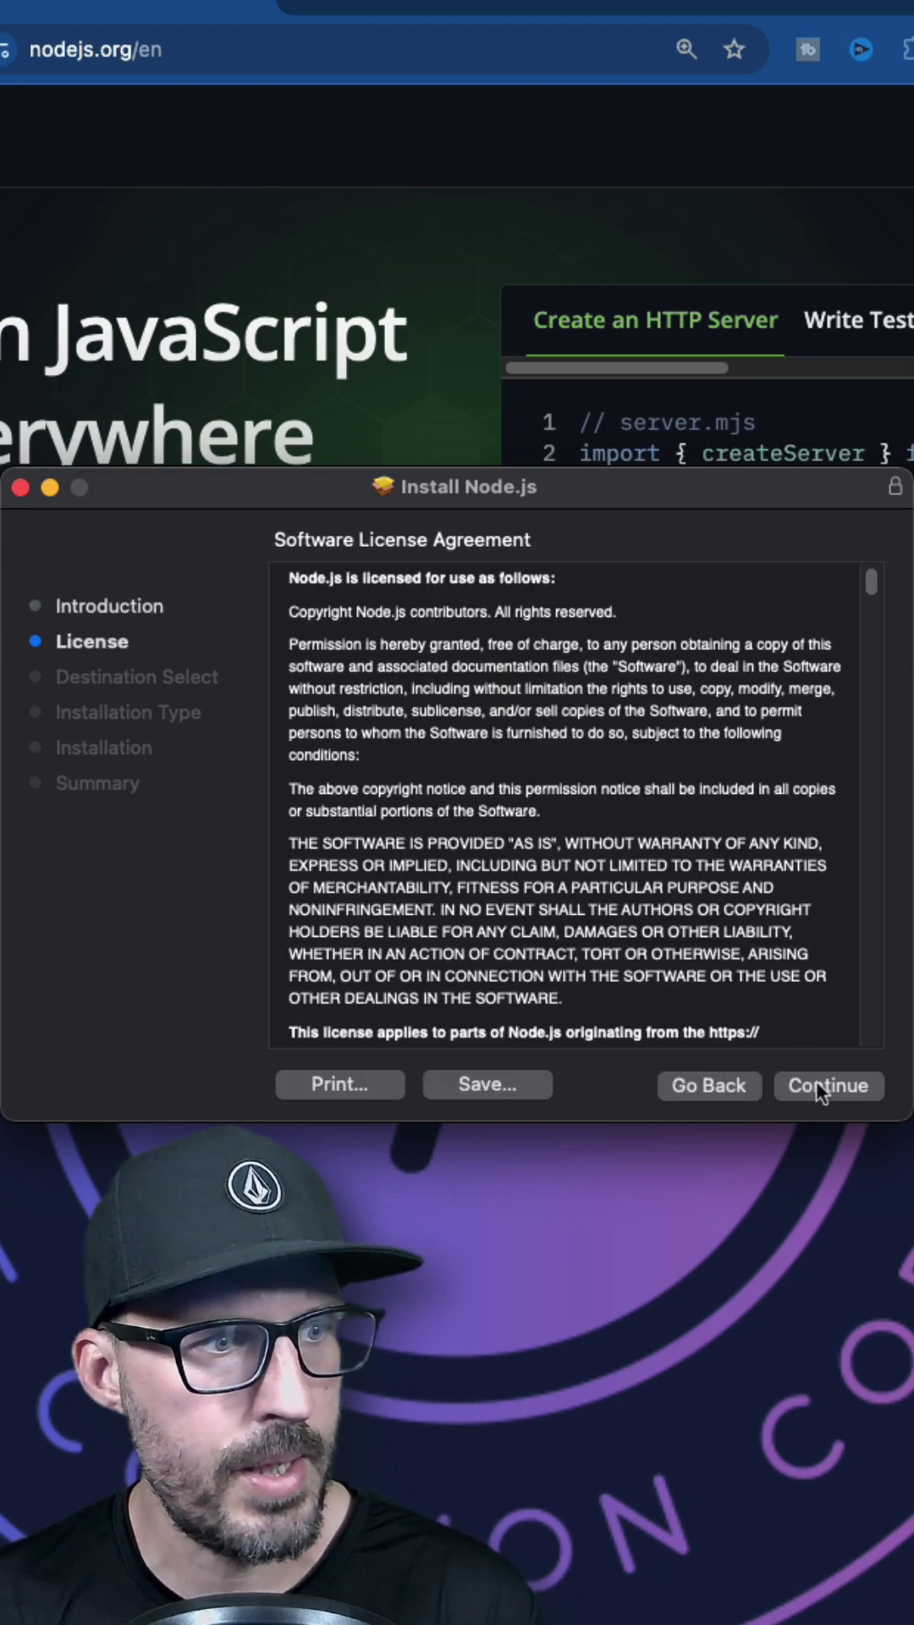
{"action": "left_click", "coordinate": [819, 1090]}
{"action": "left_click", "coordinate": [761, 882]}
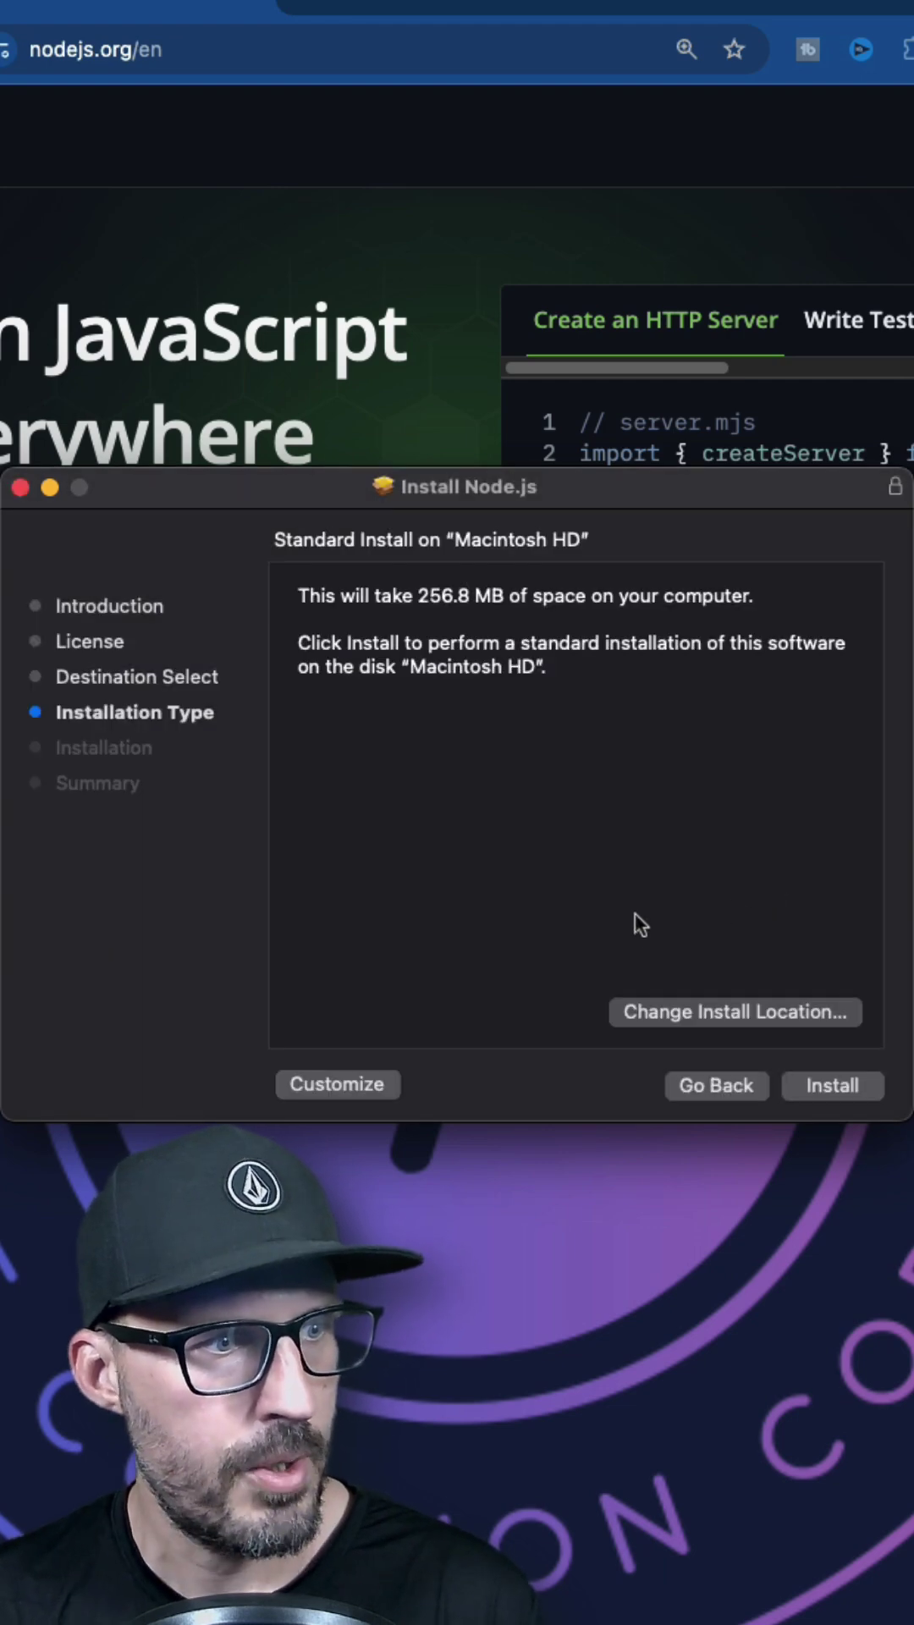
{"action": "left_click", "coordinate": [833, 1091]}
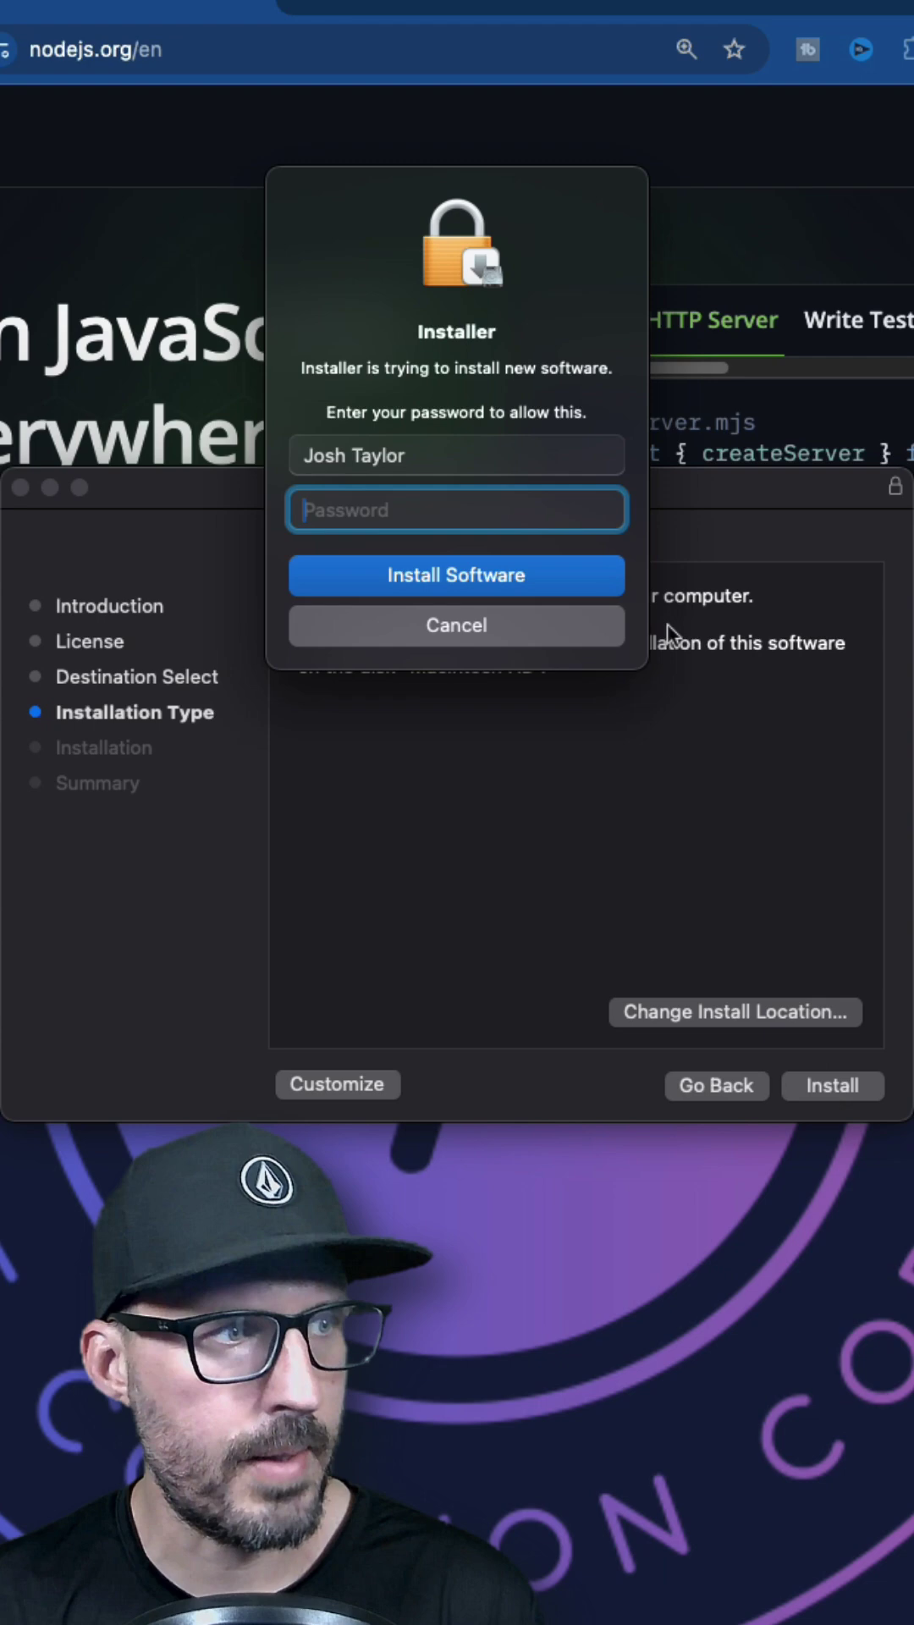
{"action": "type", "text": "••"}
{"action": "key", "text": "Return"}
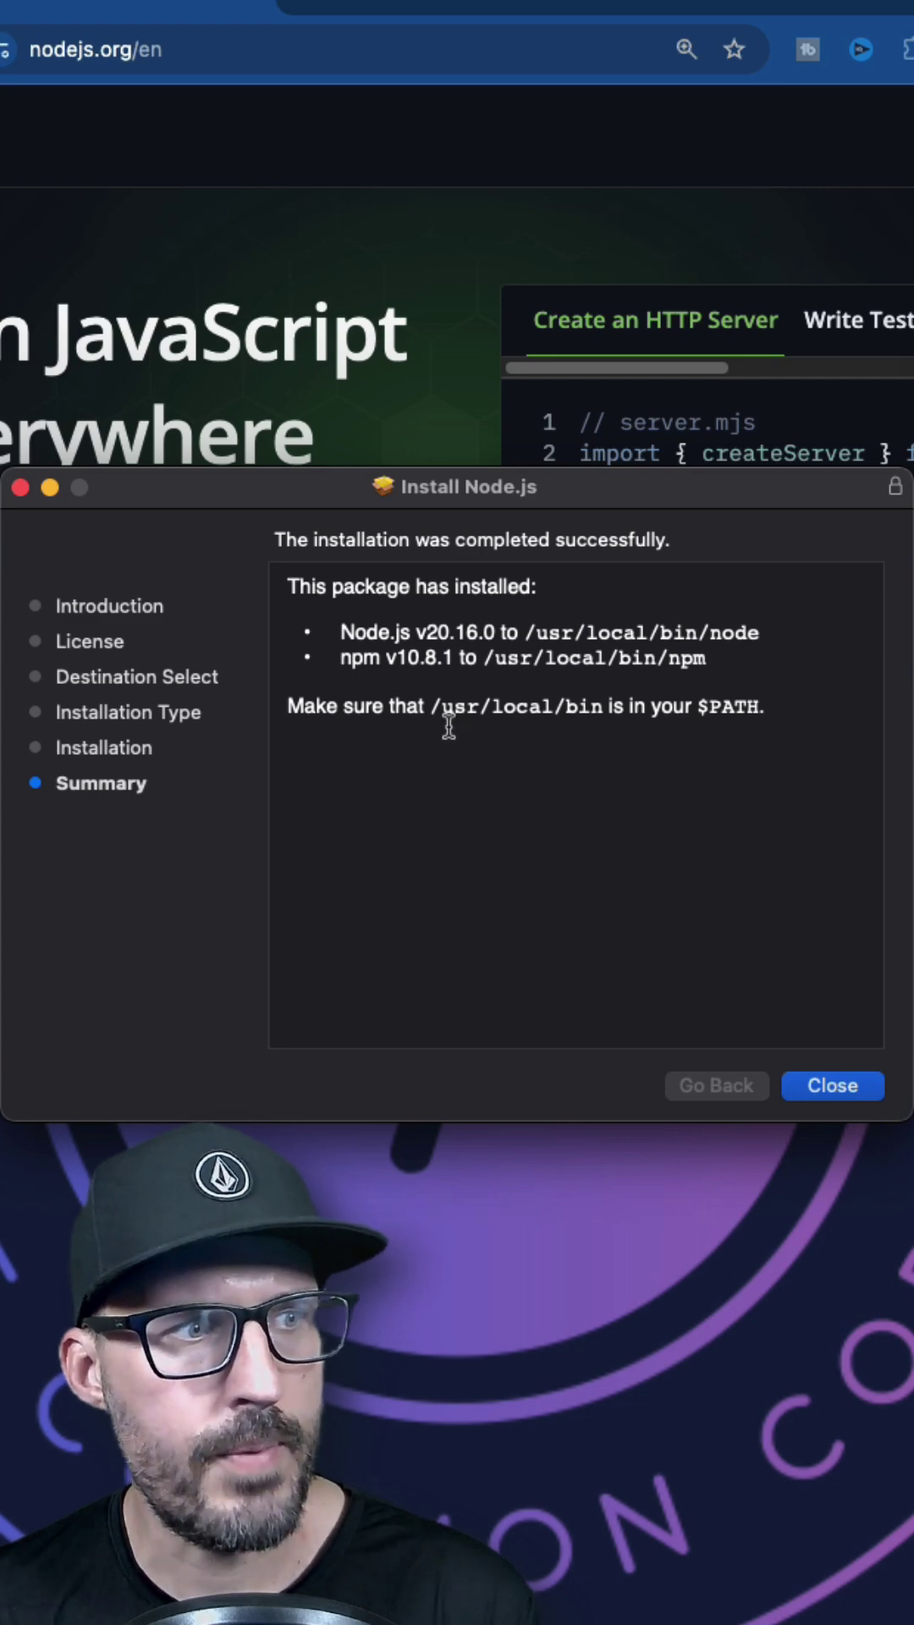
Dismiss the installer and view /etc/paths in nano, confirming /usr/local/bin comes first.
{"action": "key", "text": "Return"}
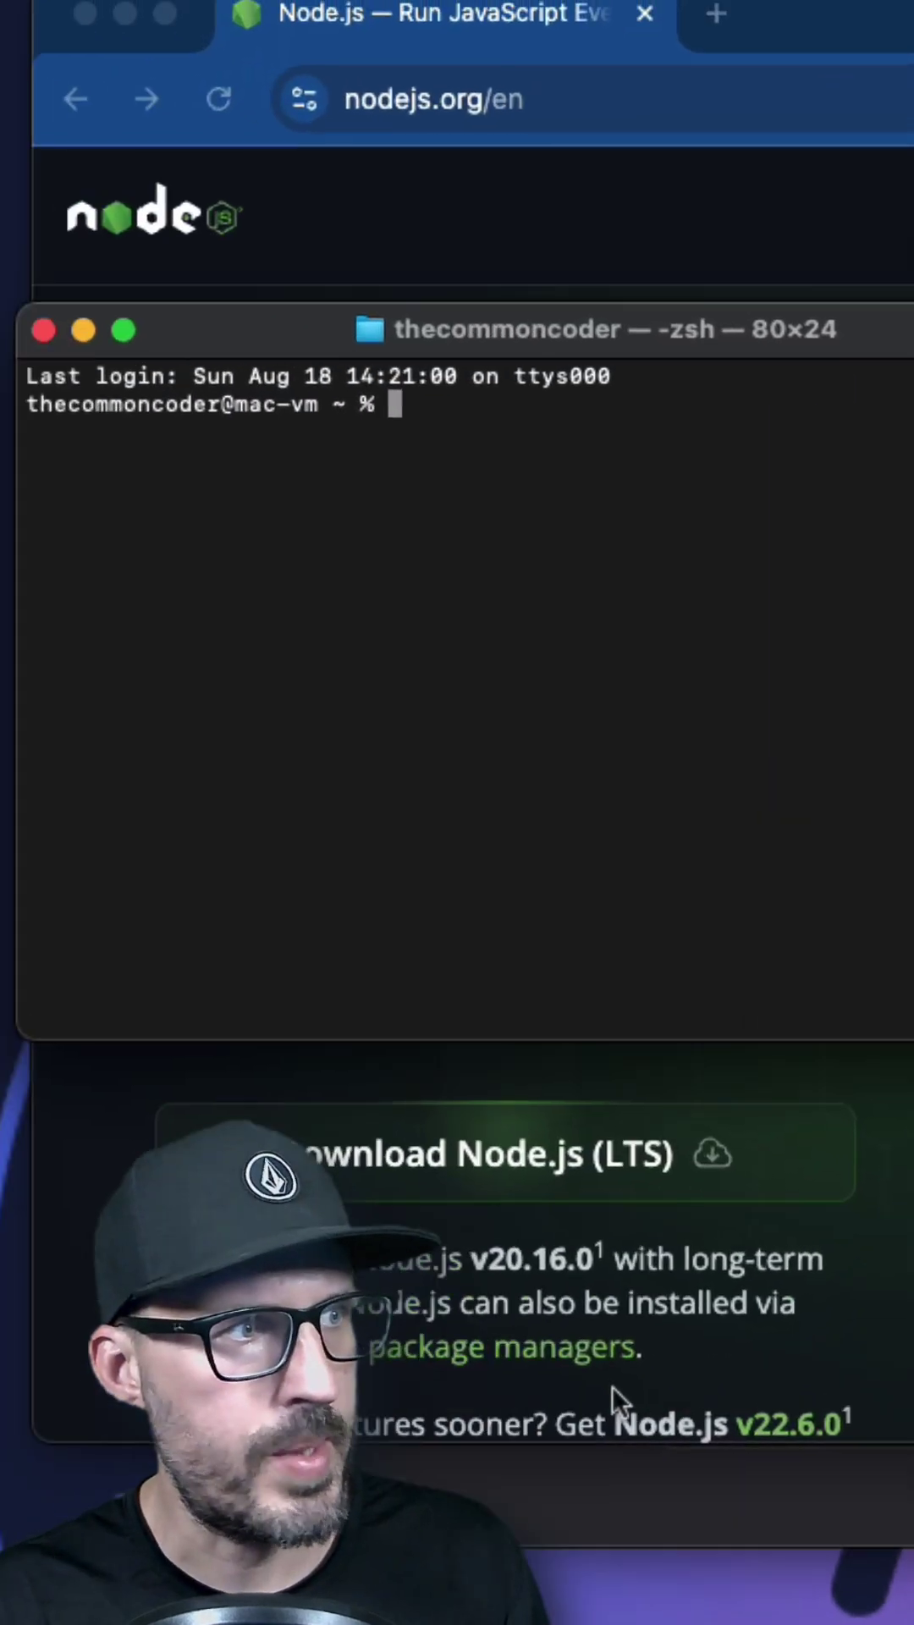
{"action": "type", "text": "nano"}
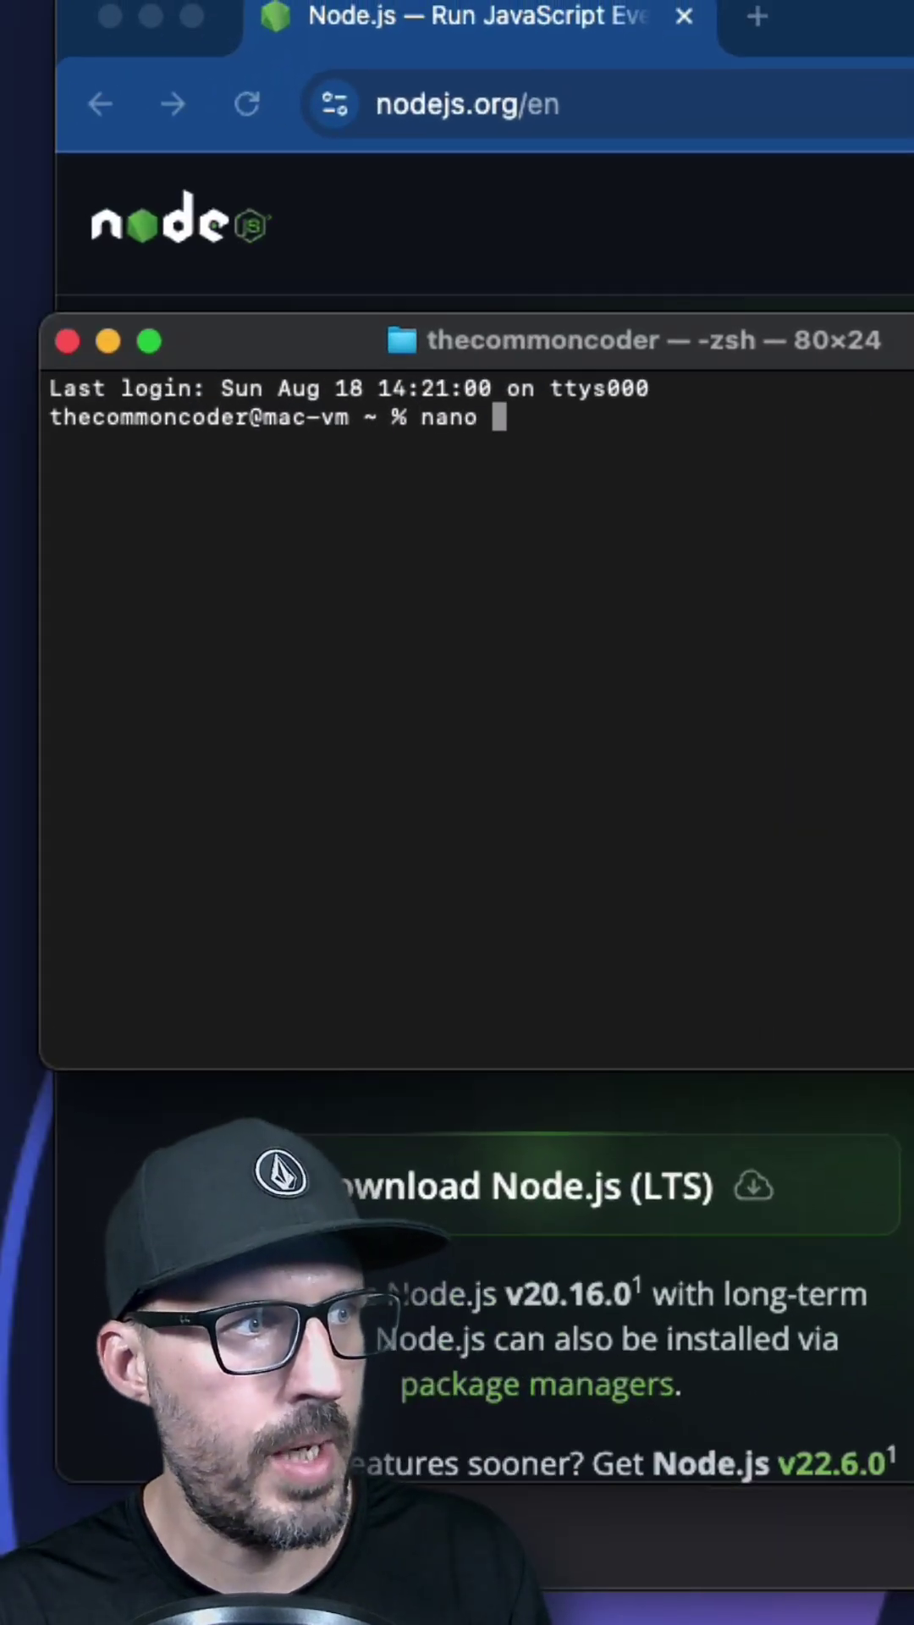
{"action": "type", "text": "/etc/paths"}
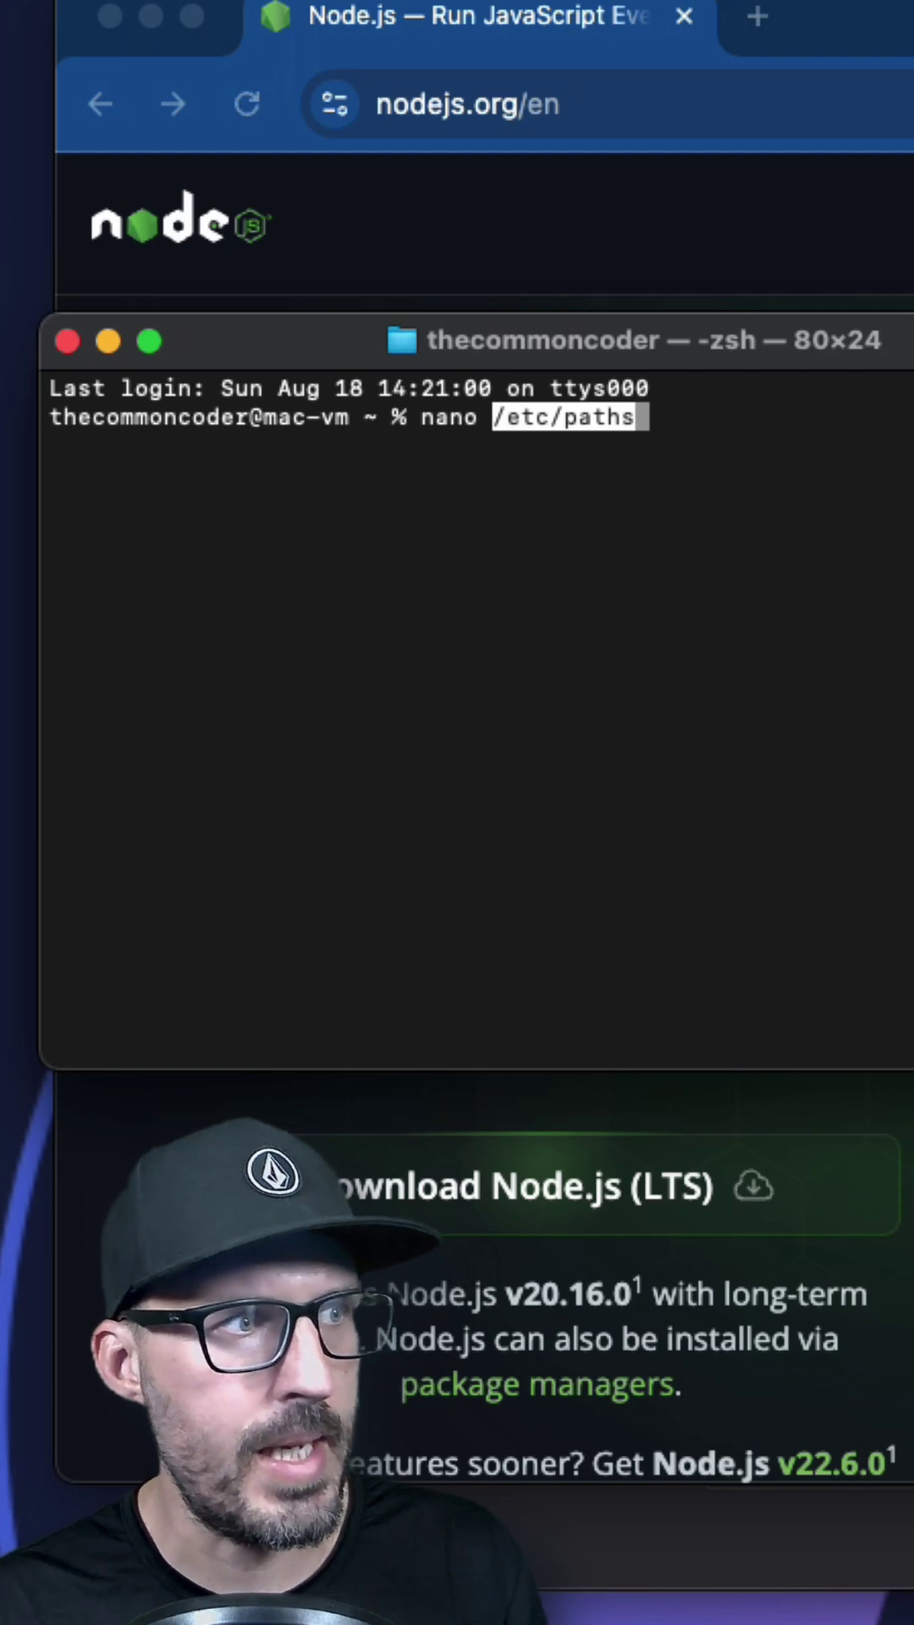
{"action": "key", "text": "Return"}
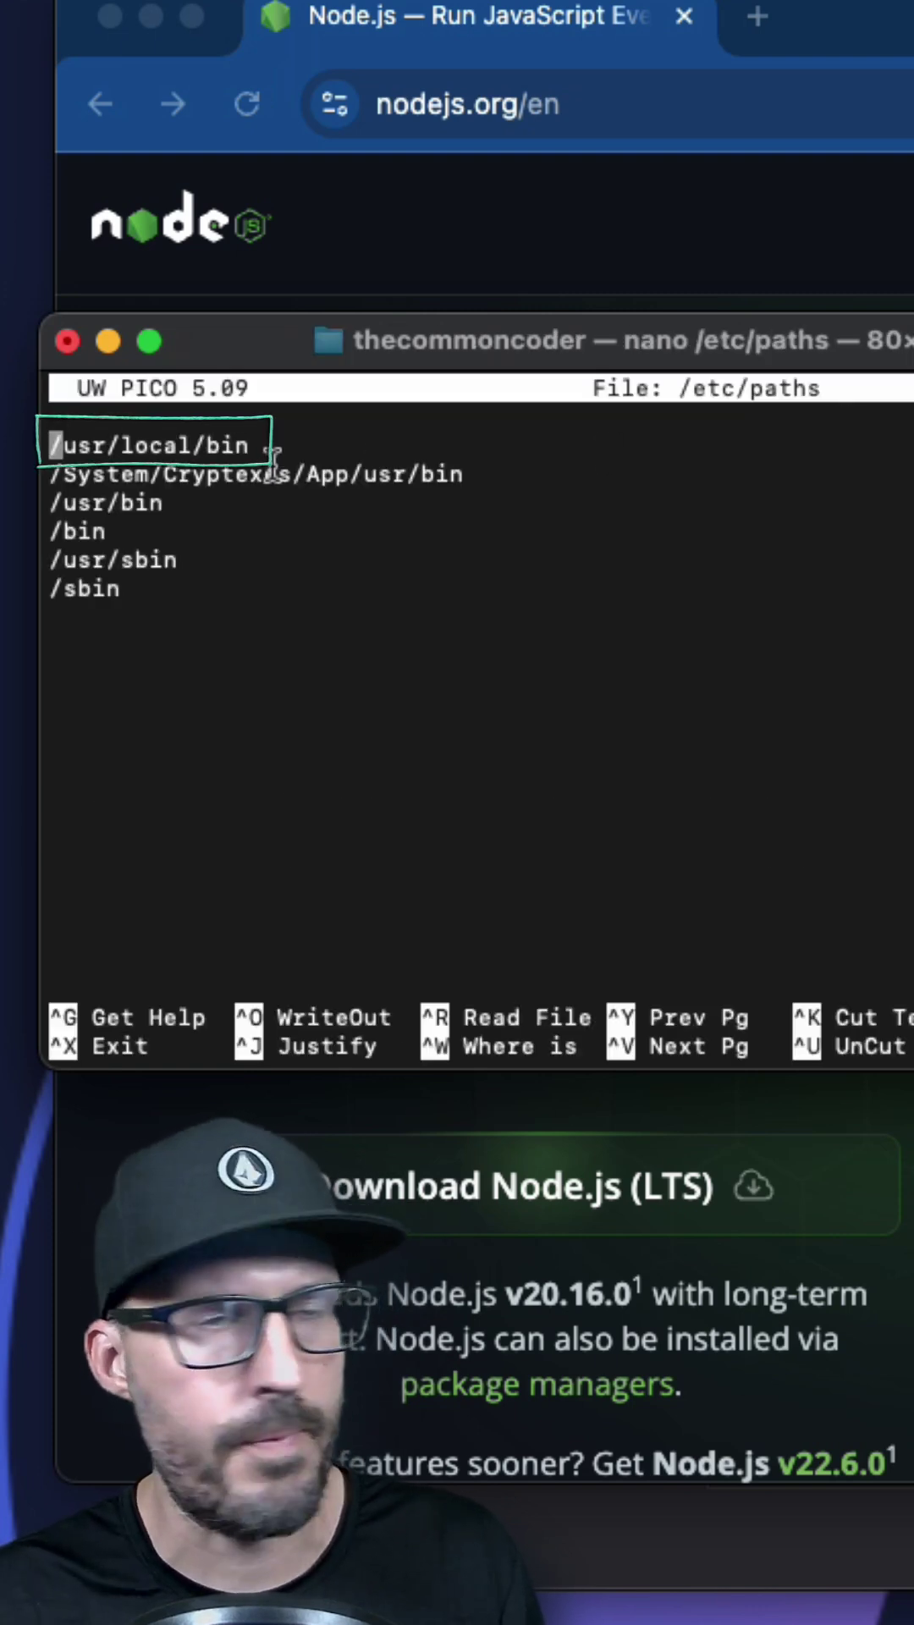
{"action": "key", "text": "ctrl+x"}
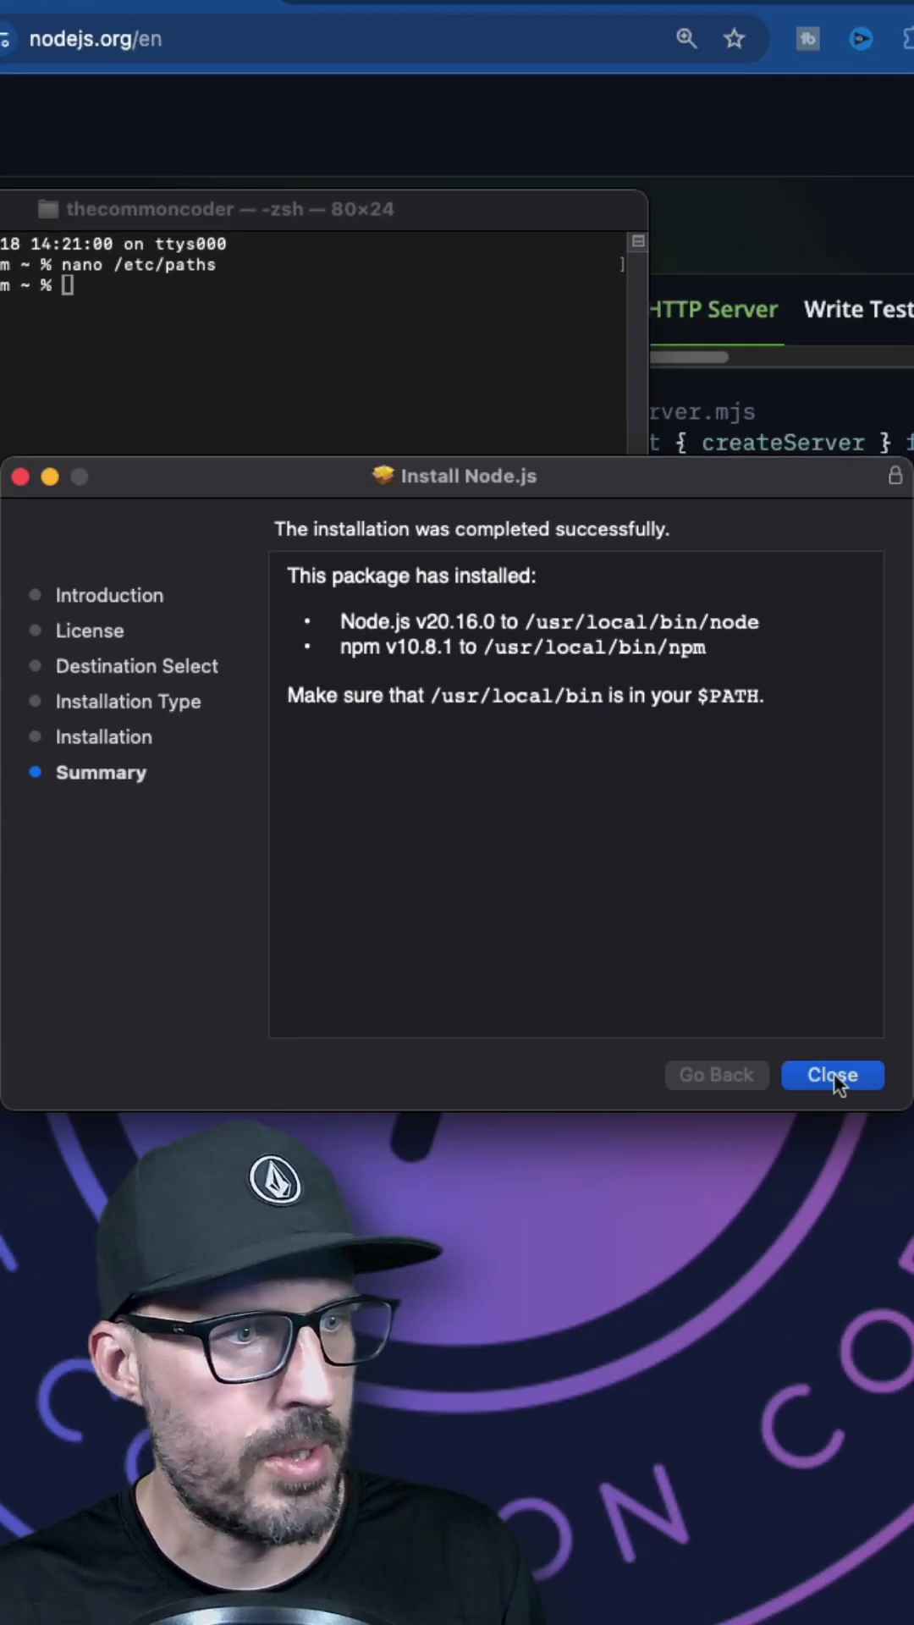
Close the finished installer and run node -v, which returns v20.16.0.
{"action": "left_click", "coordinate": [828, 1071]}
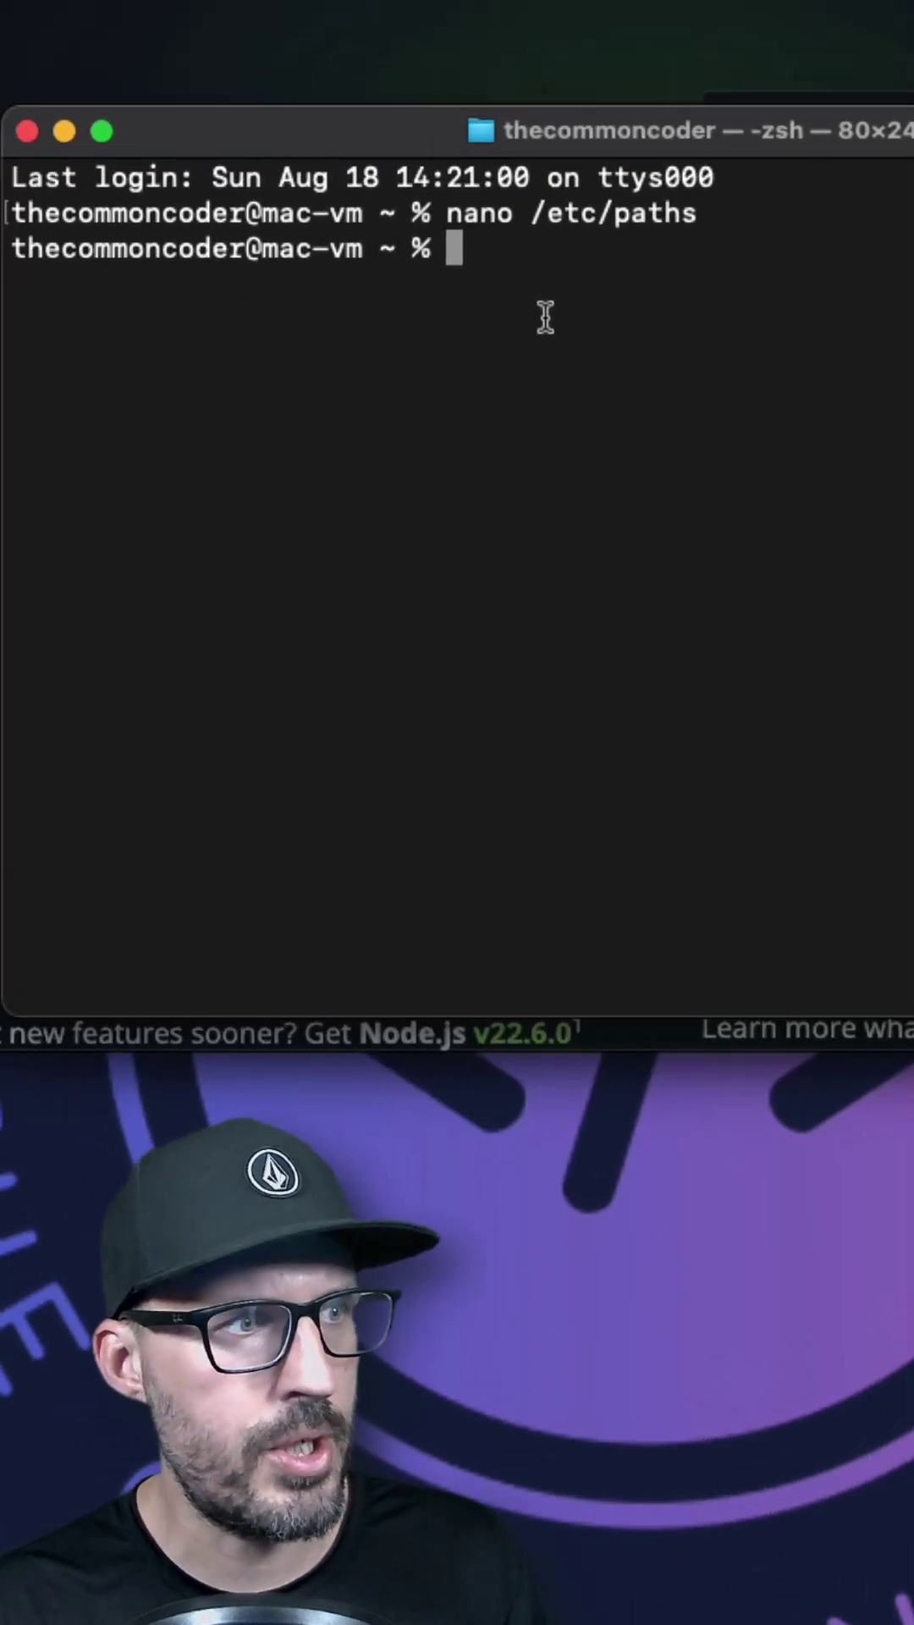
{"action": "type", "text": "node-v"}
{"action": "key", "text": "Return"}
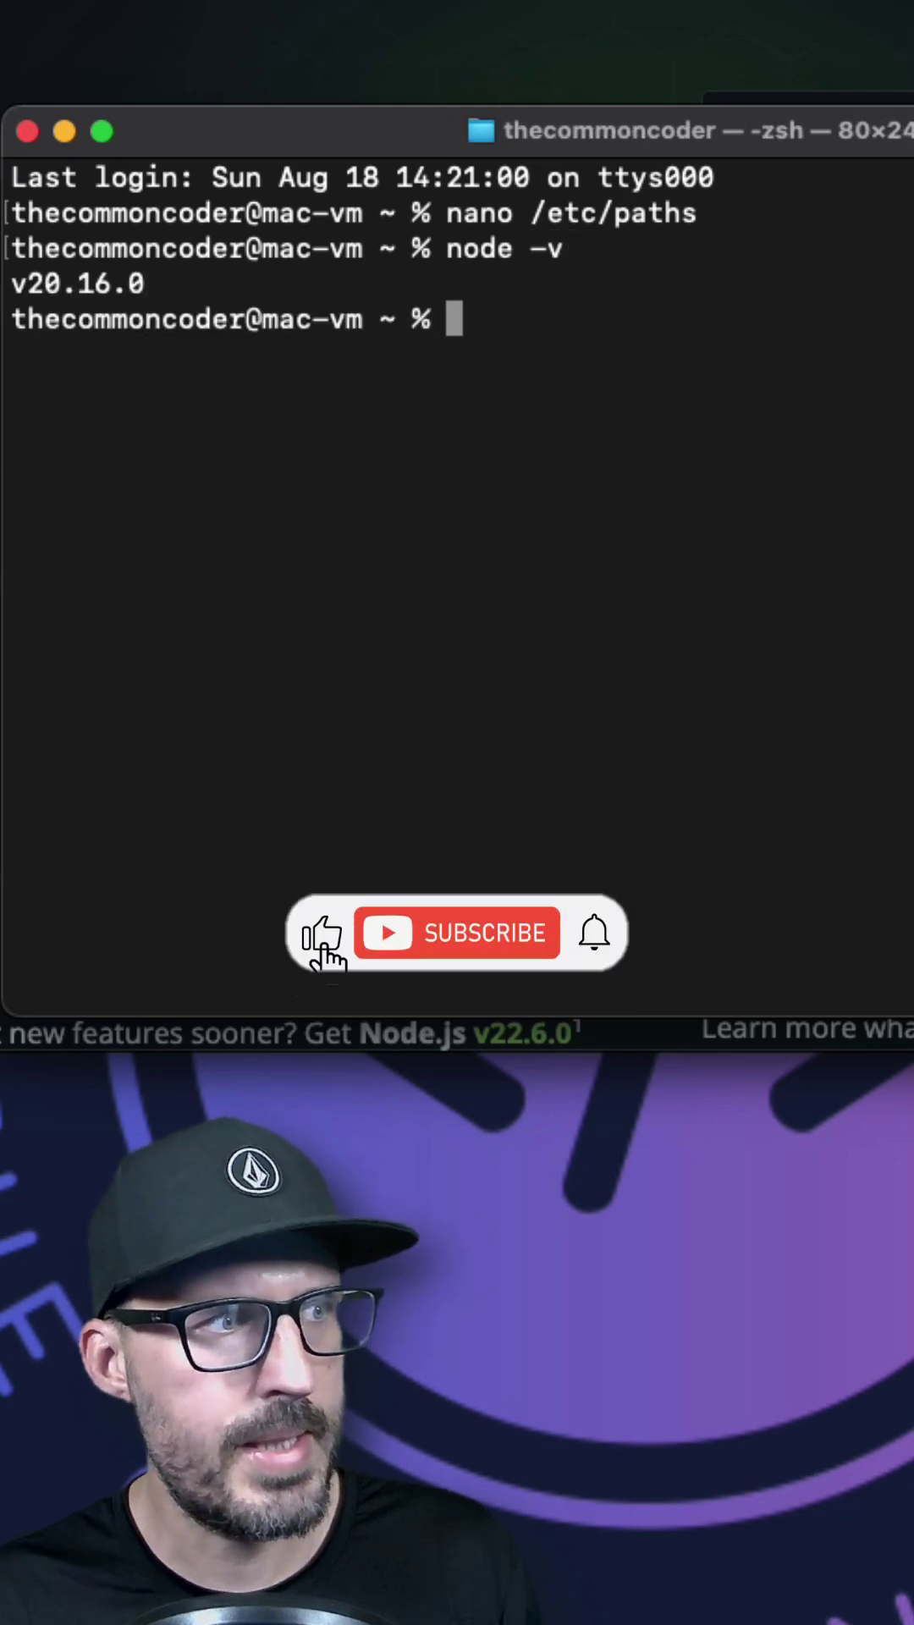